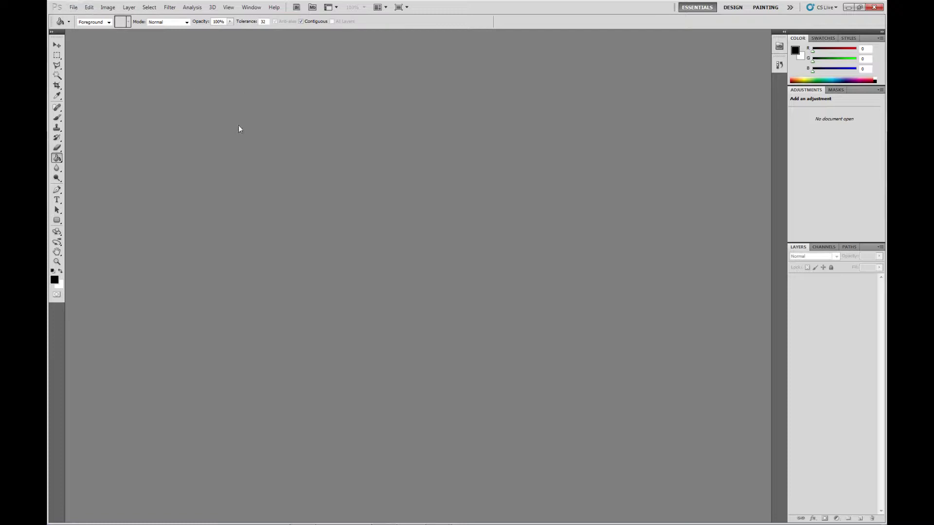
# Step: Create a new blank white document 1024 × 1024 pixels from File > New
pyautogui.click(74, 8)
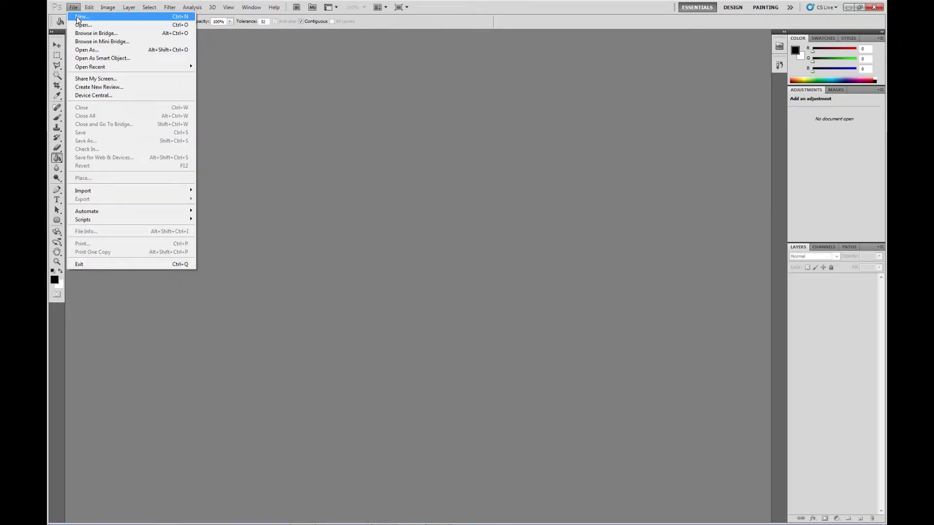
pyautogui.click(78, 18)
pyautogui.click(410, 176)
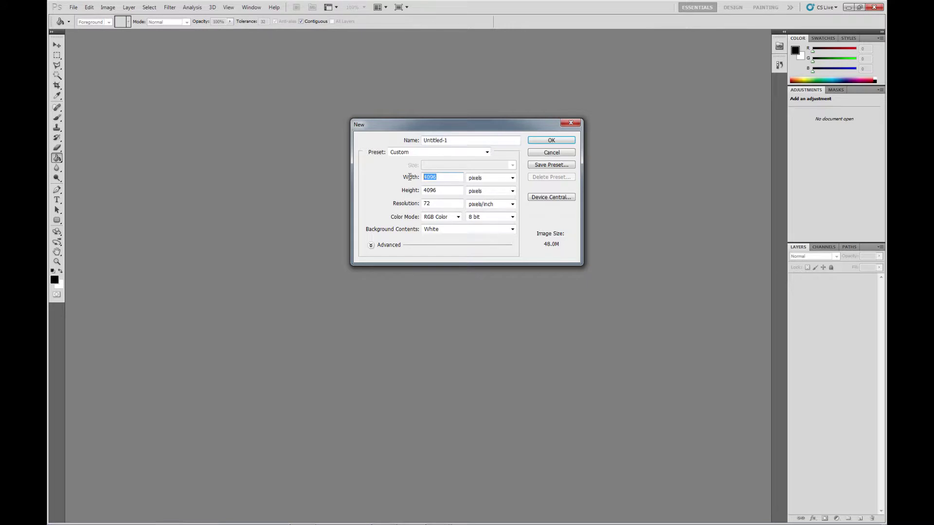
pyautogui.write('1024')
pyautogui.press('Tab')
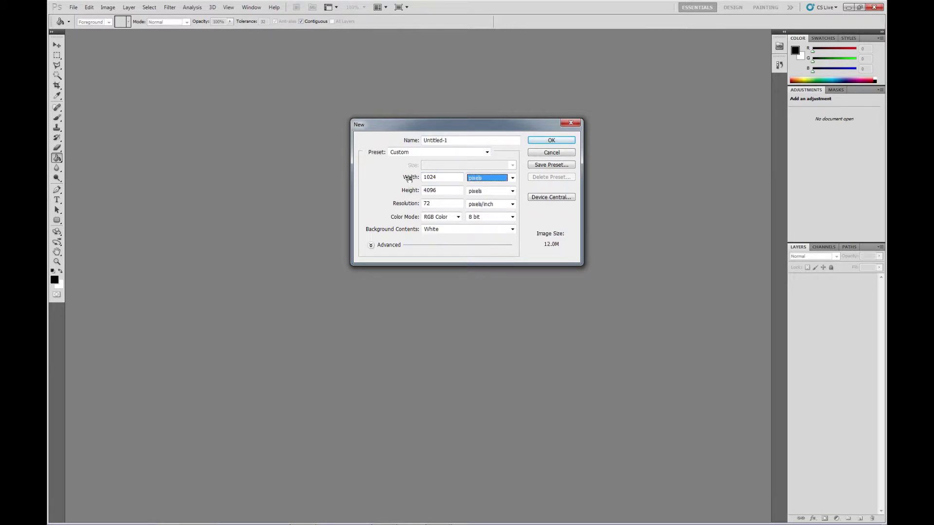
pyautogui.press('Tab')
pyautogui.write('1024')
pyautogui.press('Tab')
pyautogui.press('Return')
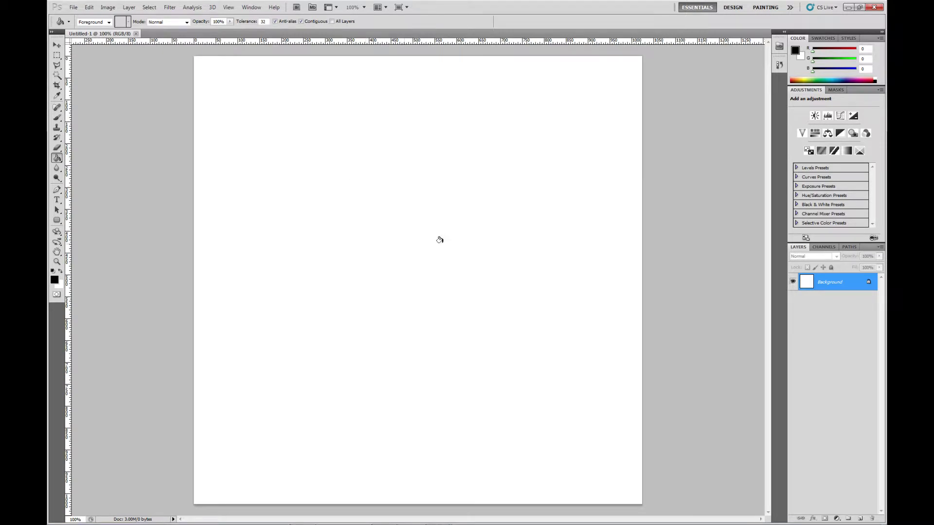
# Step: Select the Brush tool and add an empty layer named AlienHead above Background
pyautogui.click(56, 119)
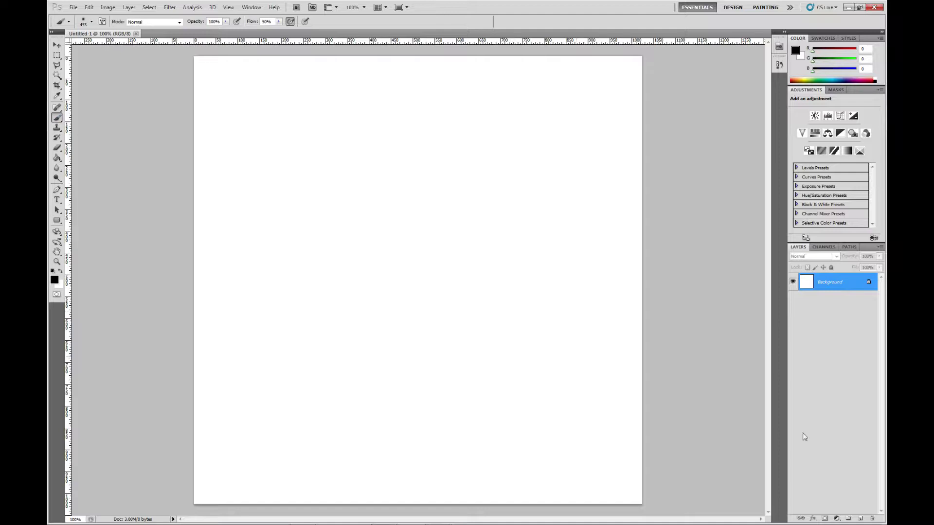
pyautogui.click(860, 519)
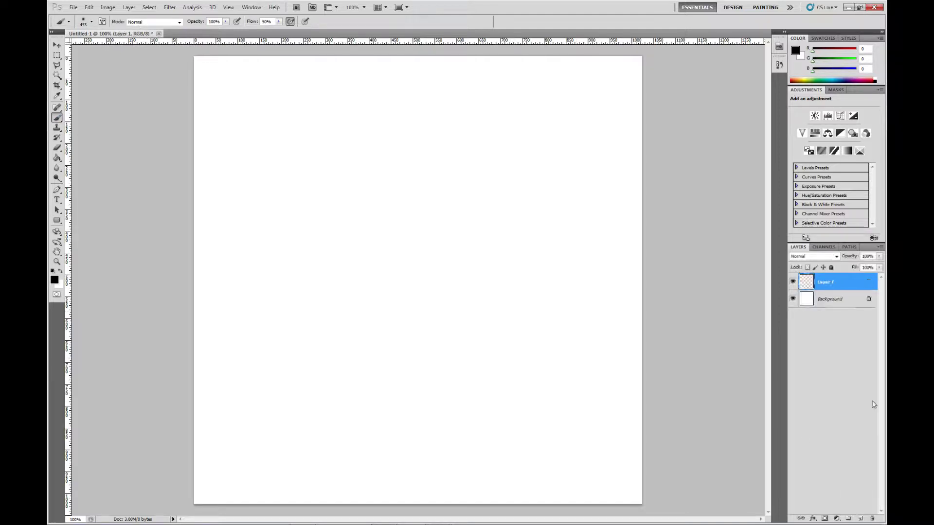
pyautogui.doubleClick(827, 284)
pyautogui.write('Head')
pyautogui.press('Return')
# Step: Set the brush to the soft round preset with 0% hardness at 119 px
pyautogui.rightClick(376, 231)
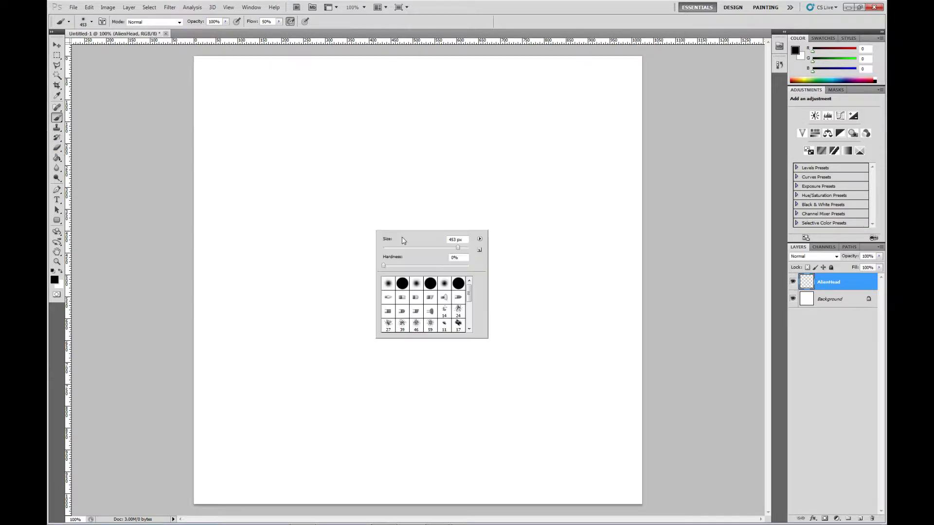
pyautogui.click(444, 284)
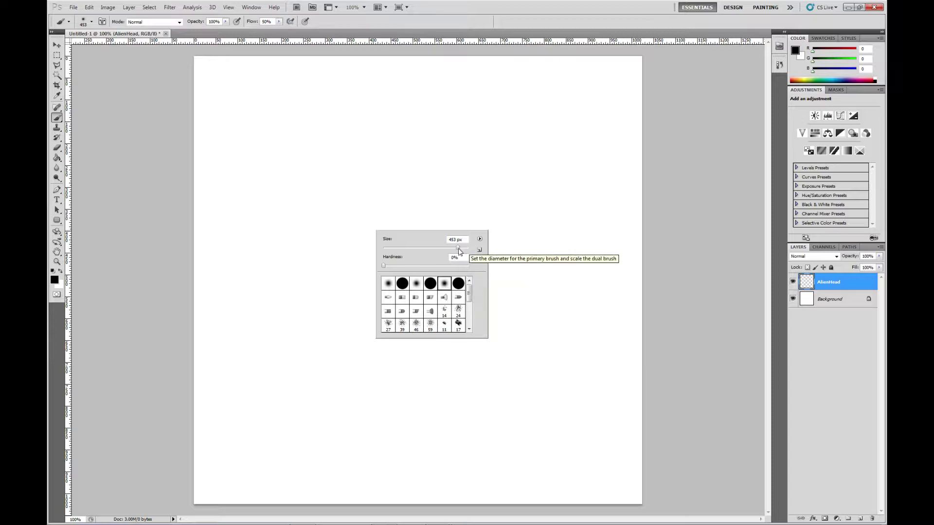
pyautogui.moveTo(455, 251); pyautogui.dragTo(418, 250)
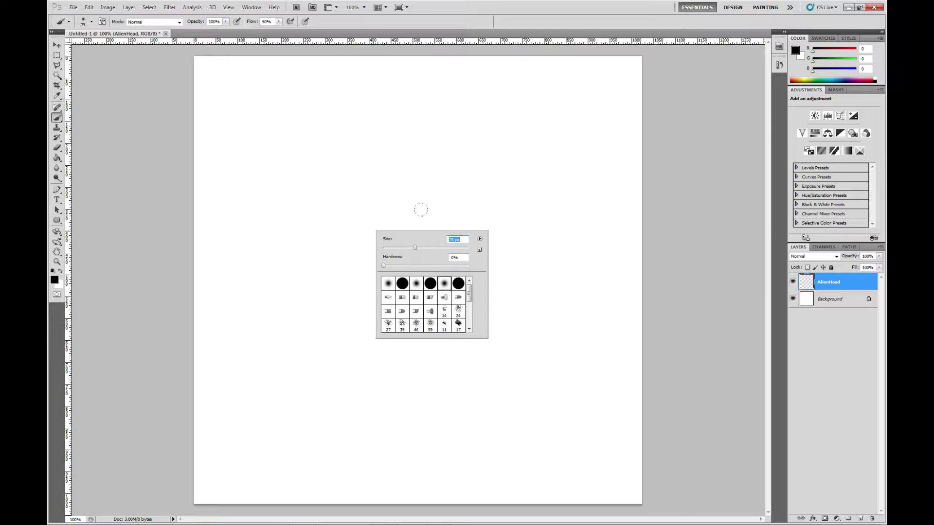
pyautogui.moveTo(418, 250); pyautogui.dragTo(431, 249)
# Step: Paint a soft black head silhouette, broad on top and tapering to a rounded chin
pyautogui.click(369, 358)
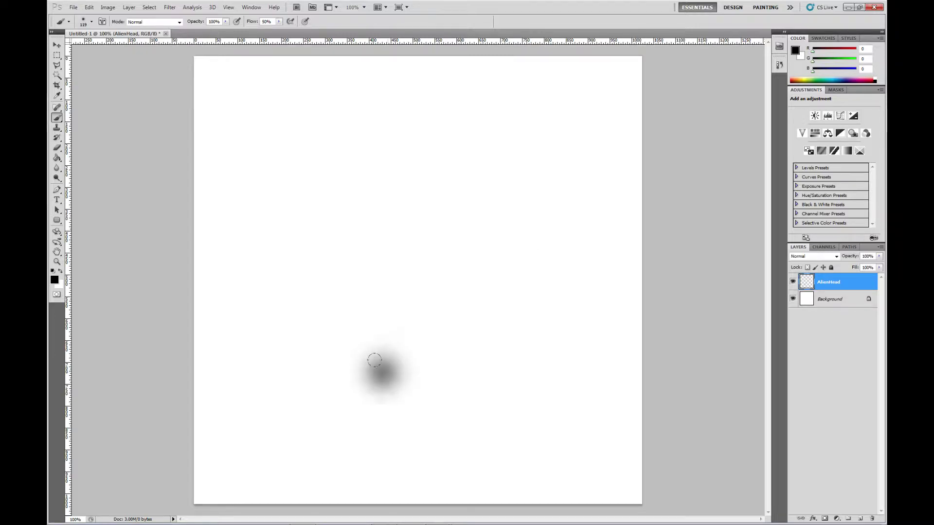
pyautogui.moveTo(369, 358)
pyautogui.mouseDown()
pyautogui.moveTo(323, 282)
pyautogui.moveTo(308, 219)
pyautogui.moveTo(319, 200)
pyautogui.moveTo(429, 179)
pyautogui.moveTo(501, 192)
pyautogui.moveTo(524, 209)
pyautogui.moveTo(519, 272)
pyautogui.moveTo(427, 385)
pyautogui.moveTo(387, 378)
pyautogui.moveTo(324, 262)
pyautogui.mouseUp()
pyautogui.moveTo(318, 221)
pyautogui.mouseDown()
pyautogui.moveTo(341, 187)
pyautogui.moveTo(394, 166)
pyautogui.moveTo(475, 176)
pyautogui.moveTo(511, 227)
pyautogui.moveTo(478, 306)
pyautogui.moveTo(405, 188)
pyautogui.moveTo(334, 229)
pyautogui.moveTo(427, 202)
pyautogui.moveTo(396, 203)
pyautogui.moveTo(445, 223)
pyautogui.moveTo(438, 336)
pyautogui.moveTo(358, 255)
pyautogui.moveTo(365, 306)
pyautogui.moveTo(403, 288)
pyautogui.moveTo(459, 308)
pyautogui.moveTo(430, 360)
pyautogui.moveTo(377, 296)
pyautogui.moveTo(429, 325)
pyautogui.moveTo(414, 318)
pyautogui.mouseUp()
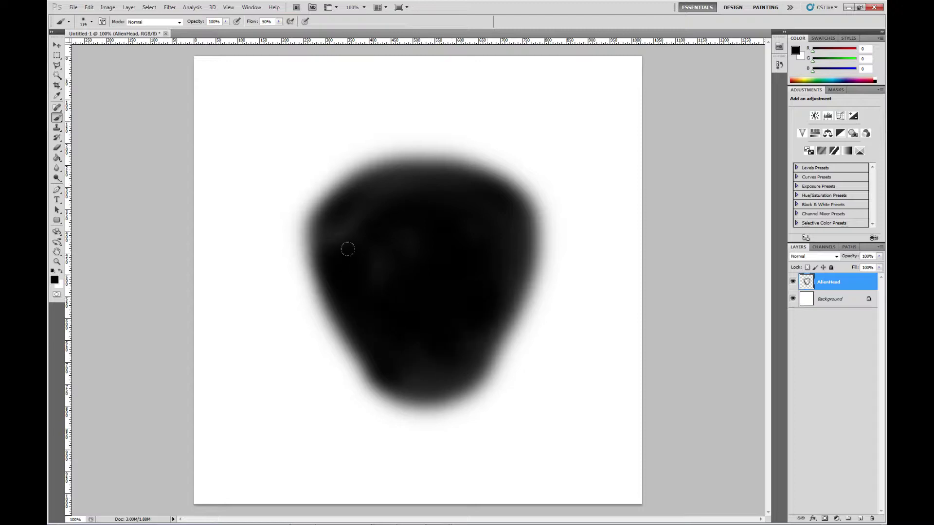
pyautogui.moveTo(345, 246); pyautogui.dragTo(423, 290)
pyautogui.moveTo(451, 328)
pyautogui.mouseDown()
pyautogui.moveTo(413, 386)
pyautogui.moveTo(418, 354)
pyautogui.moveTo(371, 354)
pyautogui.moveTo(345, 337)
pyautogui.moveTo(402, 373)
pyautogui.moveTo(433, 363)
pyautogui.moveTo(475, 306)
pyautogui.moveTo(433, 357)
pyautogui.moveTo(384, 336)
pyautogui.moveTo(332, 332)
pyautogui.moveTo(340, 302)
pyautogui.moveTo(323, 265)
pyautogui.moveTo(329, 281)
pyautogui.moveTo(347, 262)
pyautogui.mouseUp()
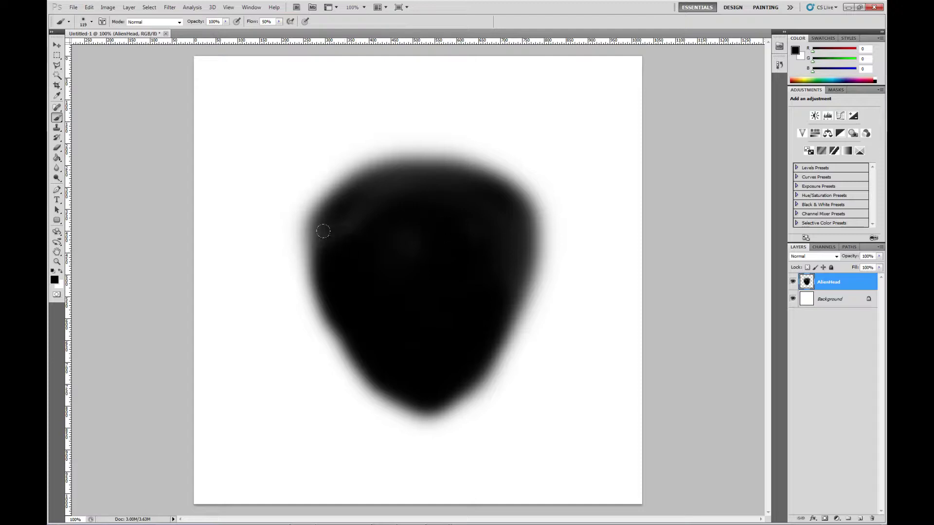
pyautogui.moveTo(316, 228)
pyautogui.mouseDown()
pyautogui.moveTo(313, 240)
pyautogui.moveTo(317, 224)
pyautogui.moveTo(373, 236)
pyautogui.mouseUp()
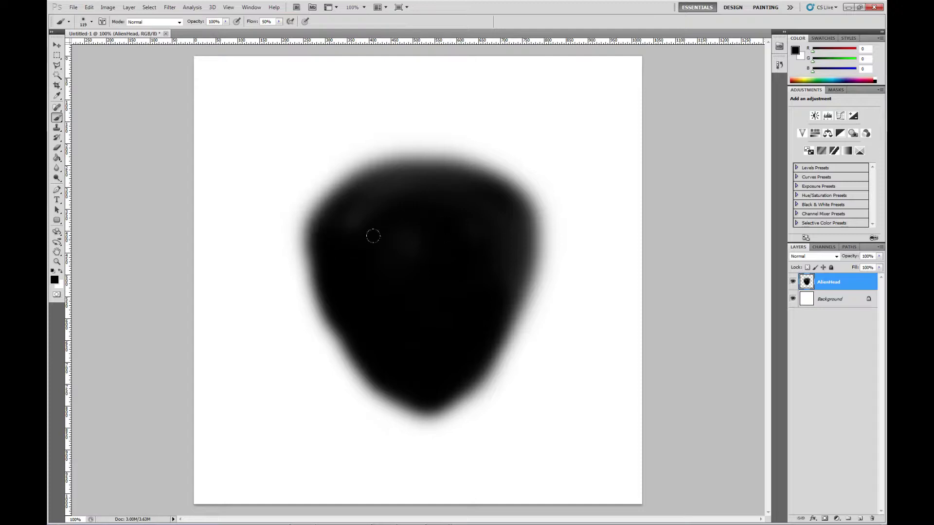
pyautogui.moveTo(482, 256); pyautogui.dragTo(491, 246)
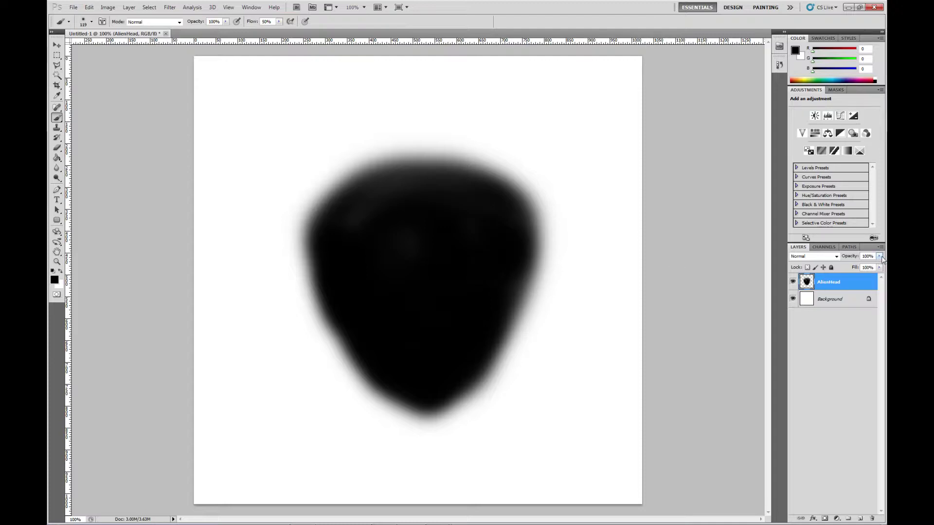
# Step: Lower the AlienHead layer's opacity to about 19% so the head turns pale grey
pyautogui.moveTo(880, 257); pyautogui.dragTo(847, 271)
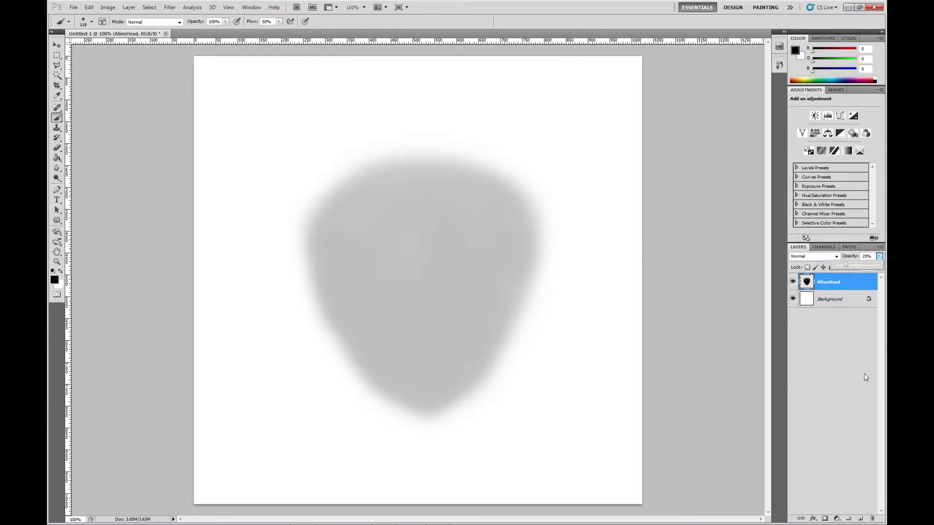
# Step: Add an empty layer named eyes above the AlienHead layer
pyautogui.click(860, 519)
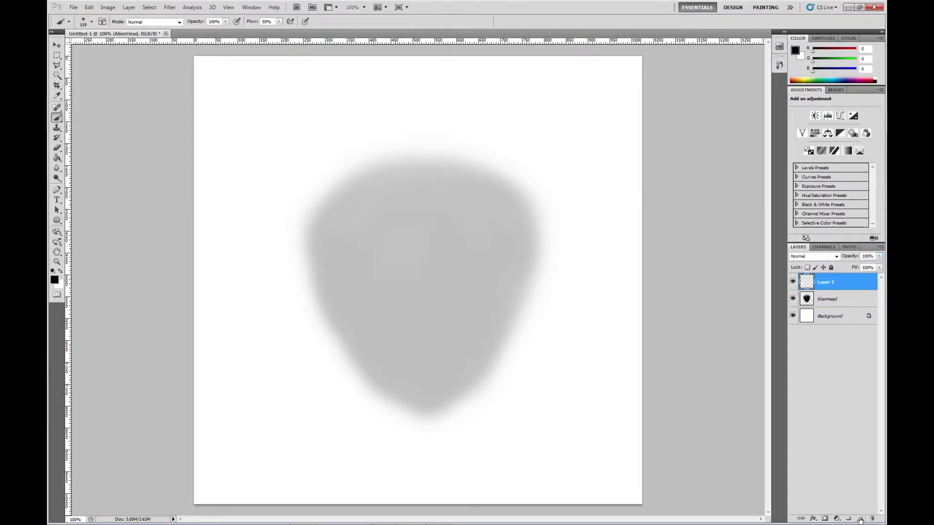
pyautogui.doubleClick(826, 283)
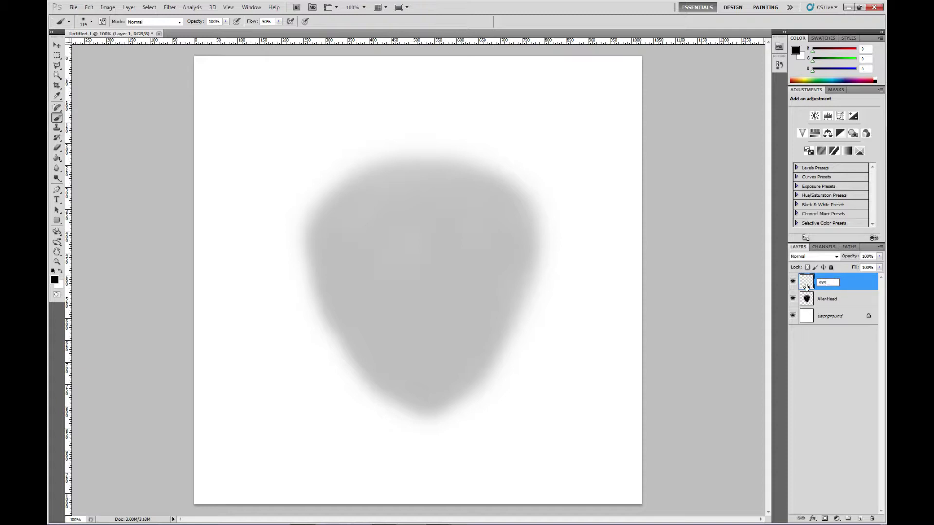
pyautogui.write('eyes')
pyautogui.press('Return')
# Step: Shrink the brush and paint two dark slanted almond eyes with inner edges nearly meeting
pyautogui.rightClick(392, 223)
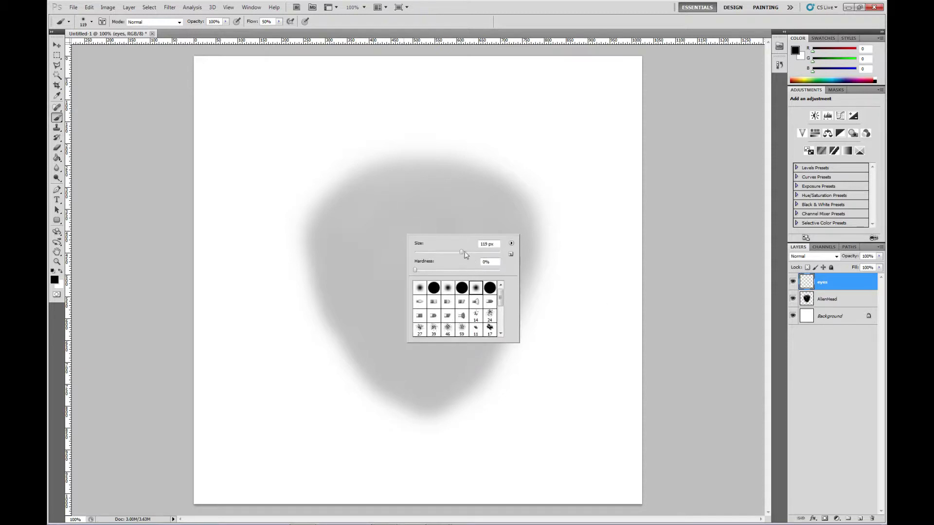
pyautogui.moveTo(456, 252); pyautogui.dragTo(444, 252)
pyautogui.click(384, 250)
pyautogui.click(384, 251)
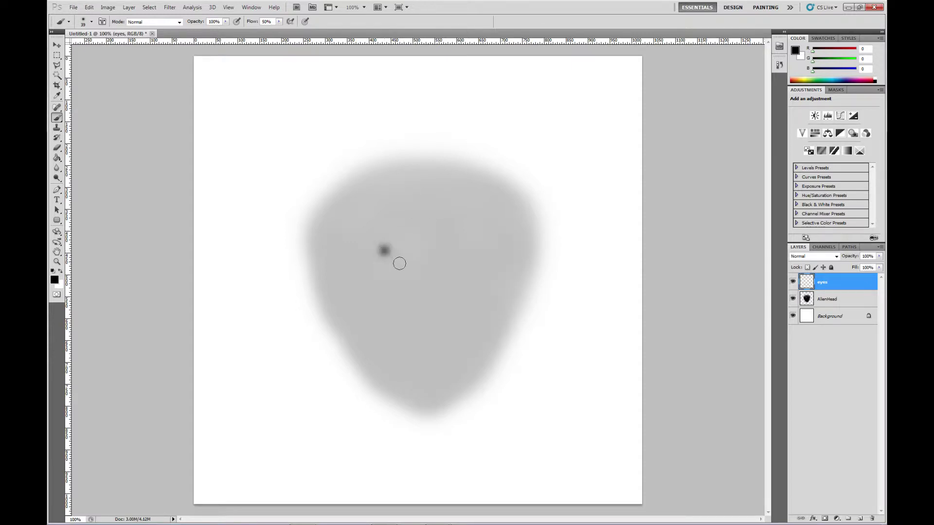
pyautogui.moveTo(402, 269)
pyautogui.mouseDown()
pyautogui.moveTo(350, 238)
pyautogui.moveTo(374, 236)
pyautogui.moveTo(413, 256)
pyautogui.moveTo(372, 254)
pyautogui.moveTo(411, 256)
pyautogui.moveTo(394, 274)
pyautogui.moveTo(356, 244)
pyautogui.moveTo(398, 248)
pyautogui.moveTo(409, 260)
pyautogui.moveTo(494, 237)
pyautogui.moveTo(484, 260)
pyautogui.moveTo(459, 267)
pyautogui.moveTo(448, 255)
pyautogui.moveTo(473, 255)
pyautogui.moveTo(482, 245)
pyautogui.moveTo(455, 252)
pyautogui.moveTo(485, 239)
pyautogui.moveTo(475, 260)
pyautogui.moveTo(454, 269)
pyautogui.moveTo(445, 270)
pyautogui.moveTo(448, 254)
pyautogui.moveTo(461, 268)
pyautogui.mouseUp()
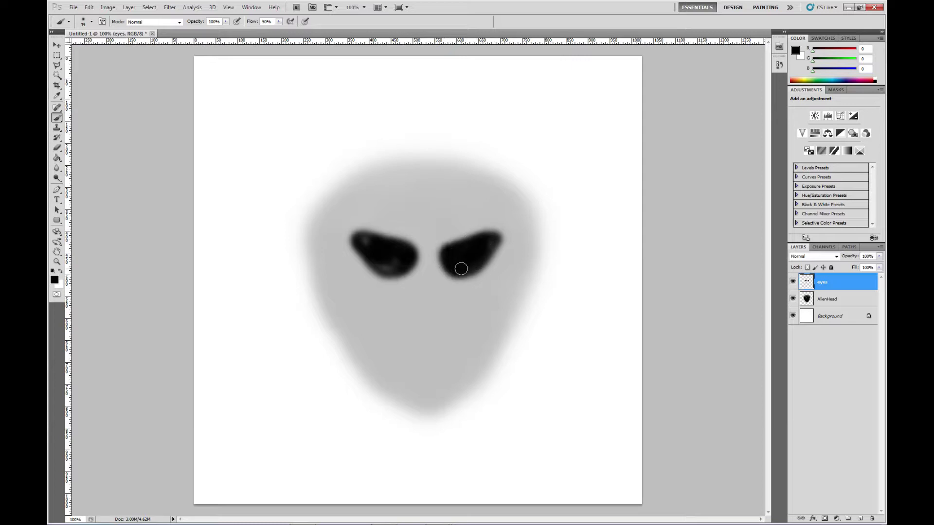
pyautogui.moveTo(406, 245)
pyautogui.mouseDown()
pyautogui.moveTo(422, 266)
pyautogui.moveTo(413, 277)
pyautogui.moveTo(370, 263)
pyautogui.moveTo(445, 252)
pyautogui.moveTo(446, 278)
pyautogui.moveTo(465, 276)
pyautogui.moveTo(485, 259)
pyautogui.moveTo(485, 245)
pyautogui.moveTo(457, 246)
pyautogui.moveTo(477, 240)
pyautogui.mouseUp()
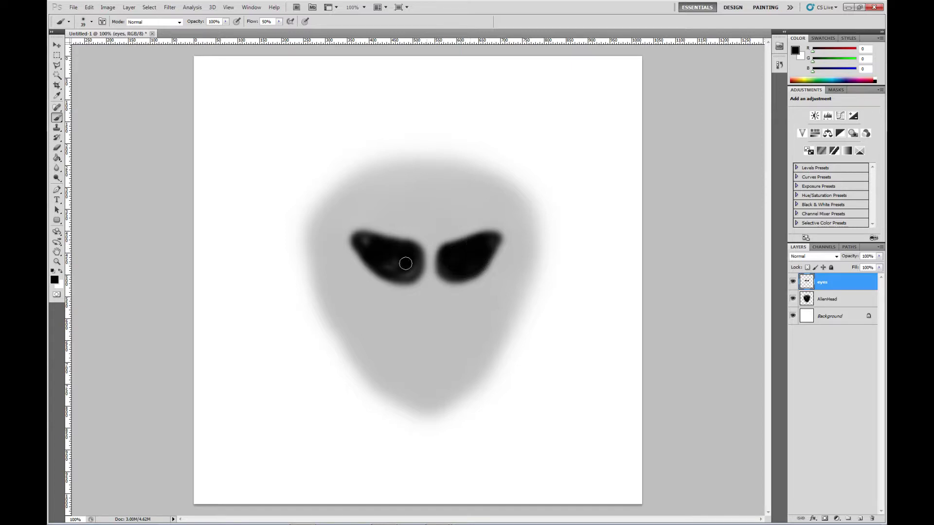
pyautogui.moveTo(396, 262)
pyautogui.mouseDown()
pyautogui.moveTo(369, 243)
pyautogui.moveTo(409, 256)
pyautogui.moveTo(408, 270)
pyautogui.moveTo(365, 242)
pyautogui.mouseUp()
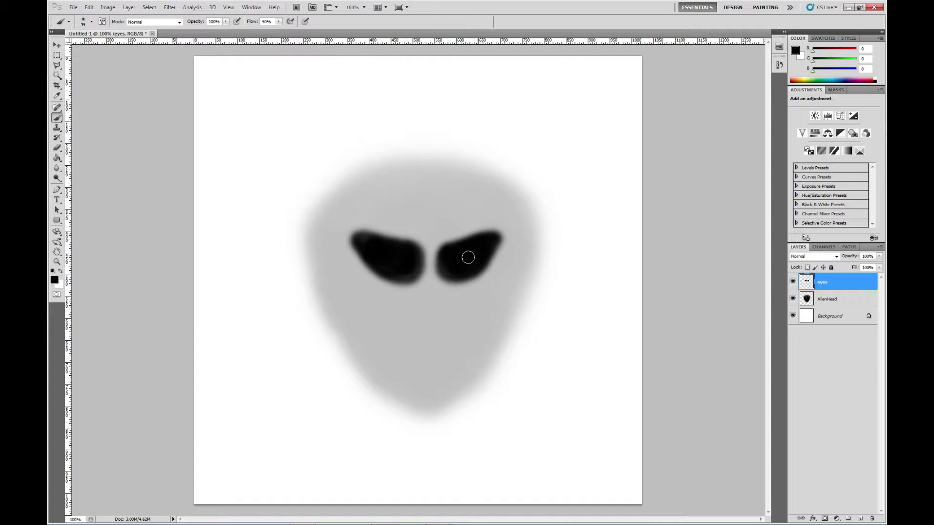
pyautogui.moveTo(444, 246)
pyautogui.mouseDown()
pyautogui.moveTo(437, 264)
pyautogui.moveTo(464, 275)
pyautogui.mouseUp()
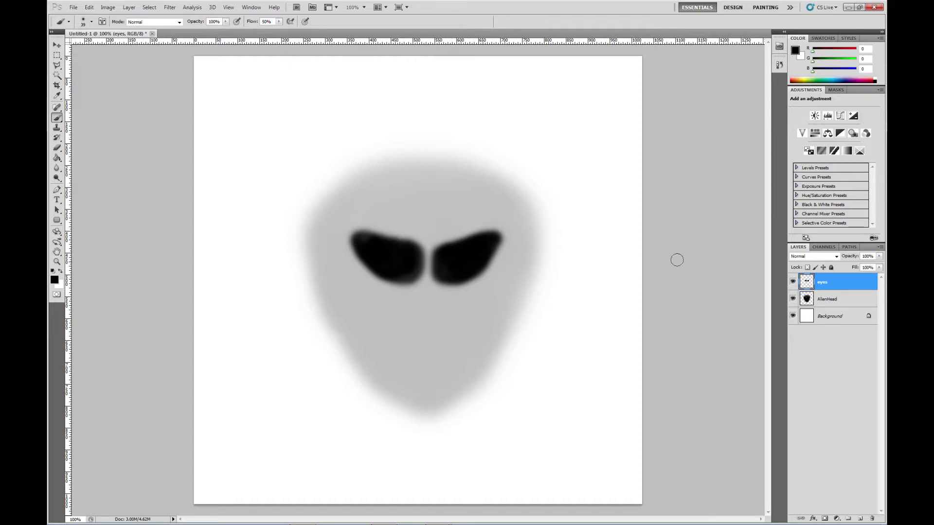
# Step: Add an empty layer named mouth_nose above the eyes layer
pyautogui.click(861, 519)
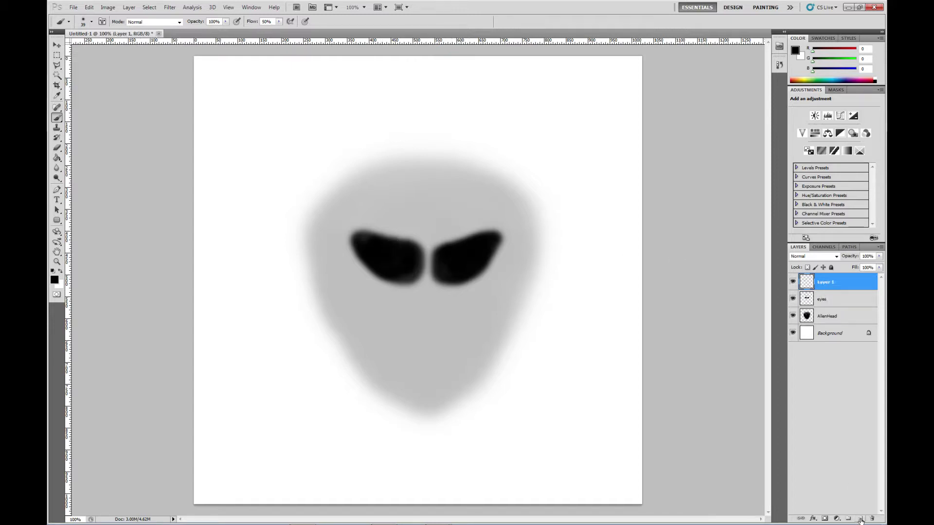
pyautogui.doubleClick(824, 282)
pyautogui.write('mouth_')
pyautogui.write('nose')
pyautogui.press('Return')
# Step: Switch the brush to a small hard-edged round tip
pyautogui.rightClick(426, 207)
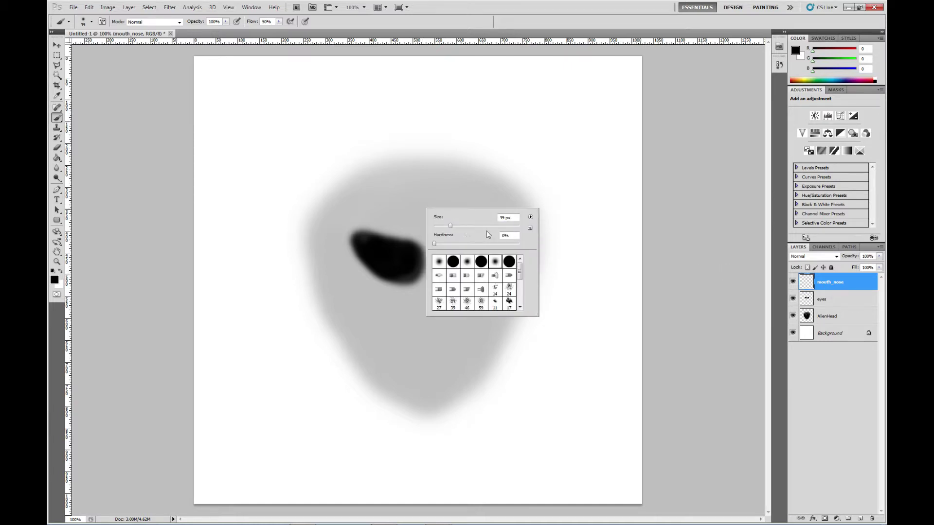
pyautogui.moveTo(450, 226); pyautogui.dragTo(448, 226)
pyautogui.click(453, 262)
pyautogui.moveTo(449, 226); pyautogui.dragTo(437, 226)
pyautogui.press('Return')
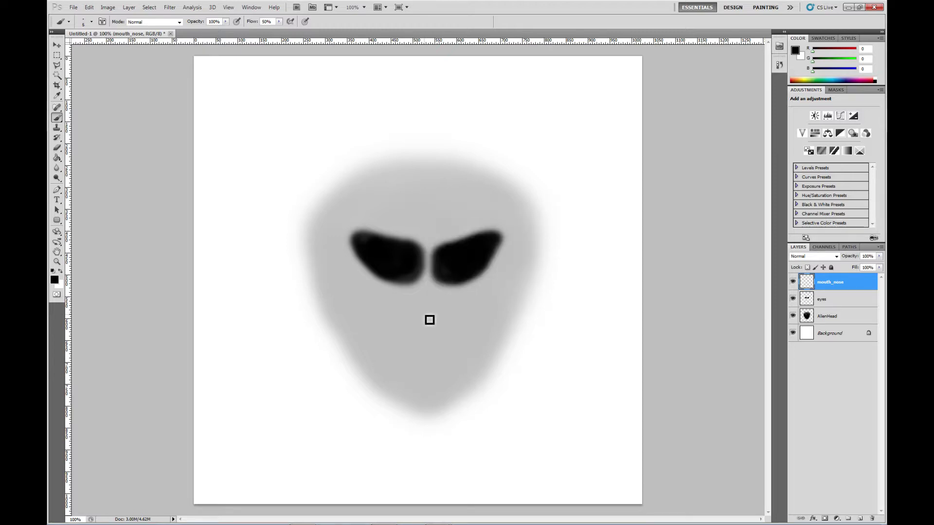
# Step: Paint two nostril dashes and a thin mouth line below the eyes, undoing the blobby stroke
pyautogui.moveTo(423, 315); pyautogui.dragTo(424, 322)
pyautogui.moveTo(430, 315); pyautogui.dragTo(430, 324)
pyautogui.moveTo(416, 352); pyautogui.dragTo(453, 351)
pyautogui.click(430, 347)
pyautogui.moveTo(432, 350)
pyautogui.mouseDown()
pyautogui.moveTo(413, 349)
pyautogui.moveTo(428, 355)
pyautogui.mouseUp()
pyautogui.moveTo(423, 349); pyautogui.dragTo(440, 347)
pyautogui.hotkey('ctrl', 'alt', 'z')
pyautogui.hotkey('ctrl', 'alt', 'z')
pyautogui.hotkey('ctrl', 'alt', 'z')
# Step: Give mouth_nose 10% opacity, a Drop Shadow and Soft Light blending
pyautogui.click(879, 257)
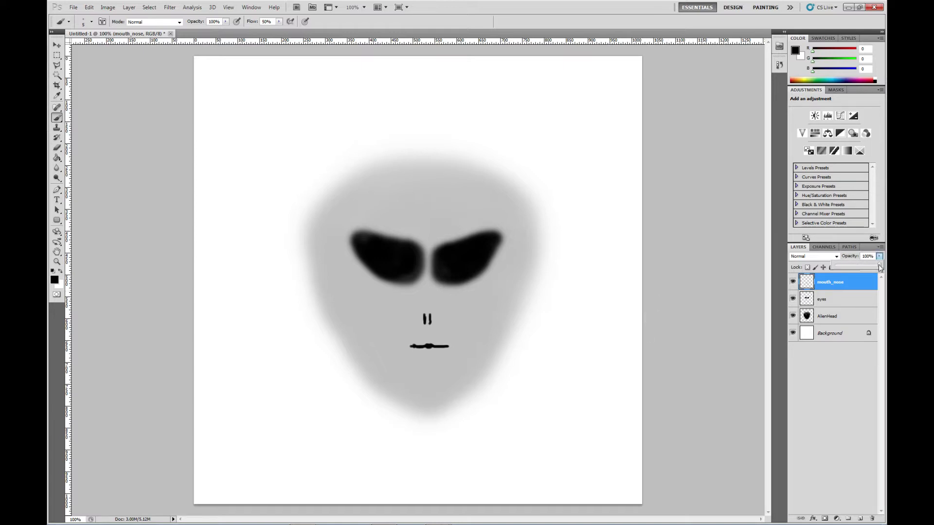
pyautogui.moveTo(850, 269); pyautogui.dragTo(838, 268)
pyautogui.doubleClick(839, 282)
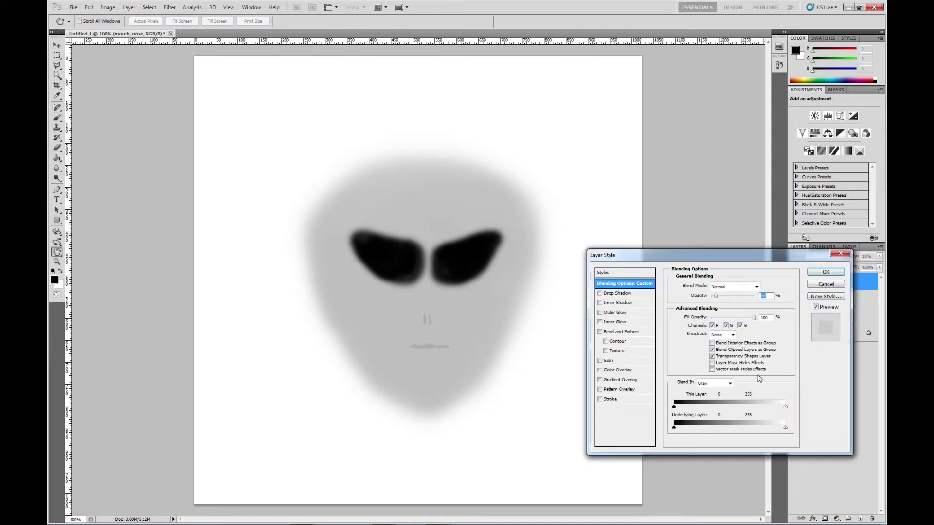
pyautogui.click(600, 294)
pyautogui.click(750, 289)
pyautogui.click(727, 407)
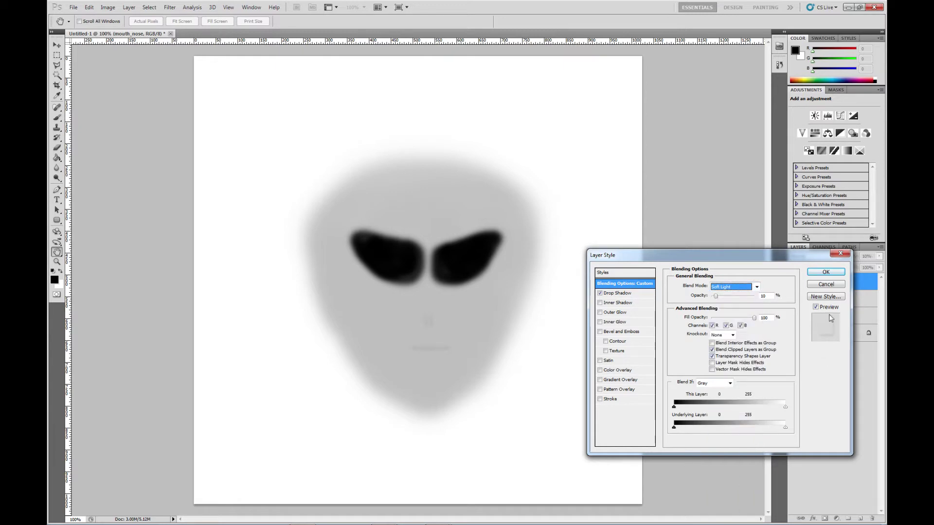
pyautogui.click(826, 272)
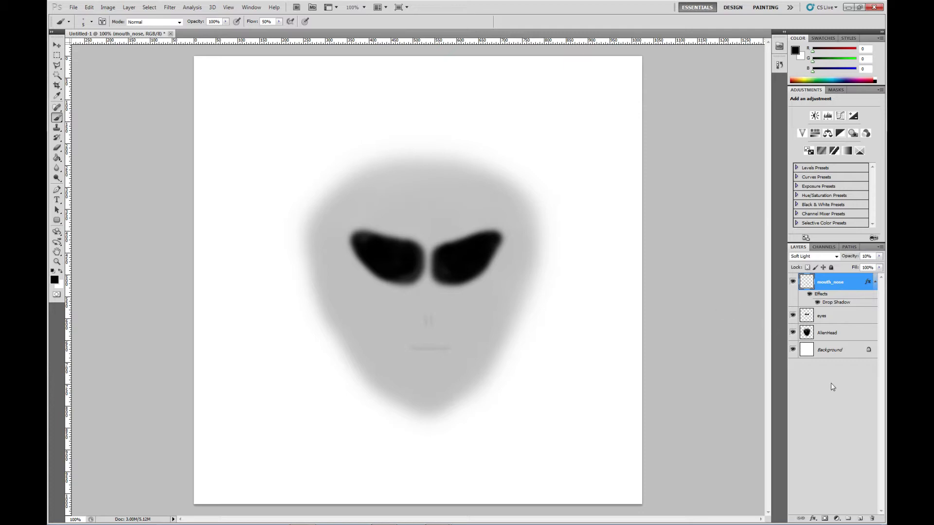
# Step: Add a new top layer named eyes_pupil and begin choosing a new foreground colour
pyautogui.click(860, 518)
pyautogui.doubleClick(823, 283)
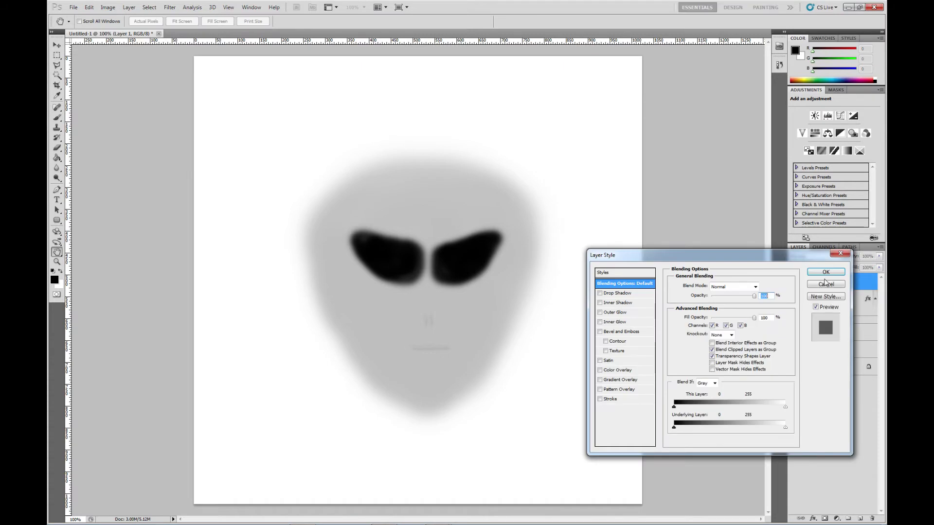
pyautogui.click(825, 284)
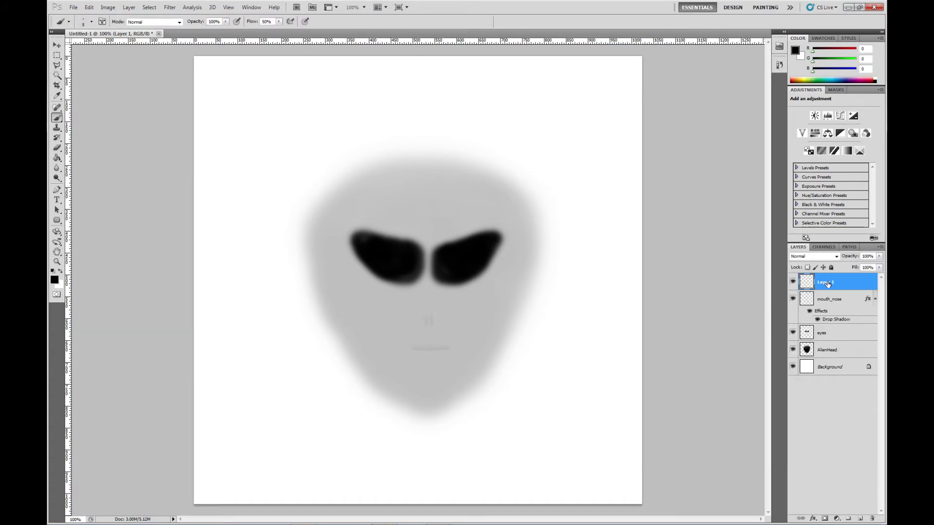
pyautogui.doubleClick(828, 284)
pyautogui.write('es_')
pyautogui.write('pupil')
pyautogui.press('Return')
pyautogui.click(54, 279)
# Step: Set the foreground colour to bright red e10202 and shrink the brush for pupils
pyautogui.click(464, 152)
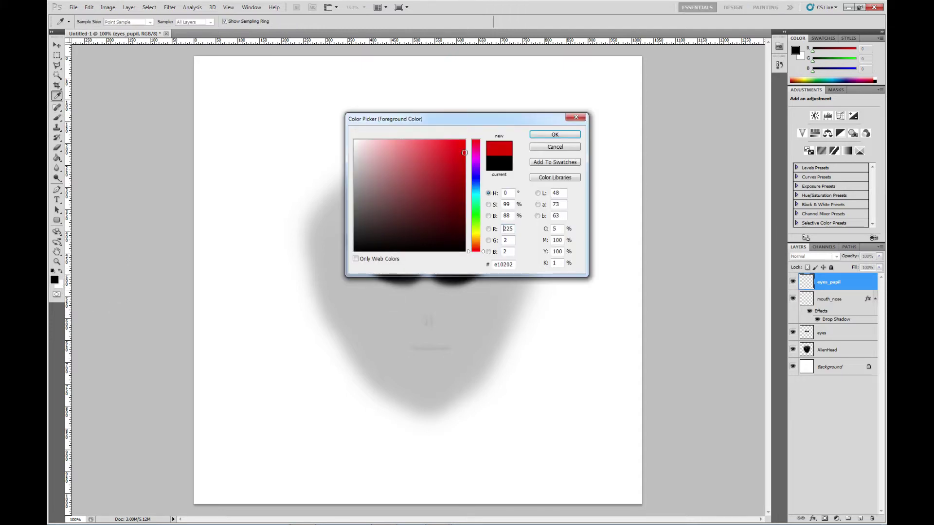
pyautogui.click(552, 135)
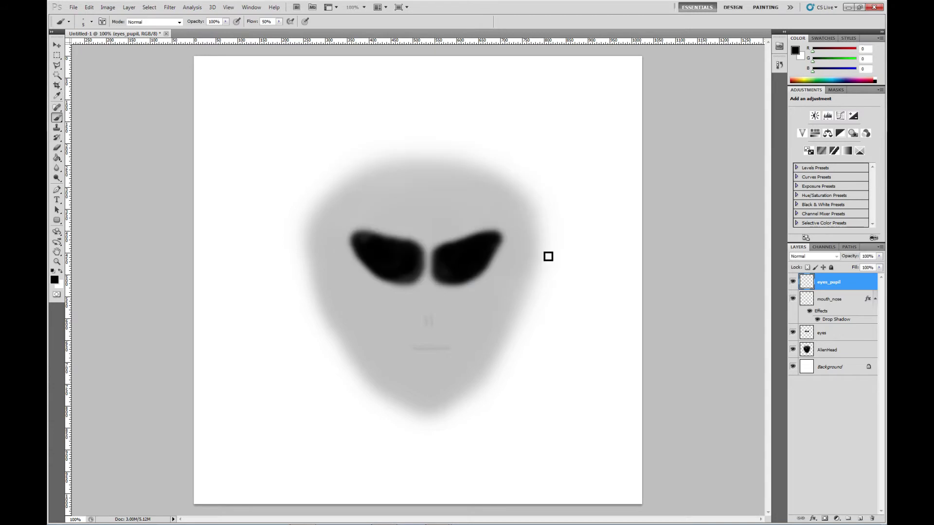
pyautogui.rightClick(478, 328)
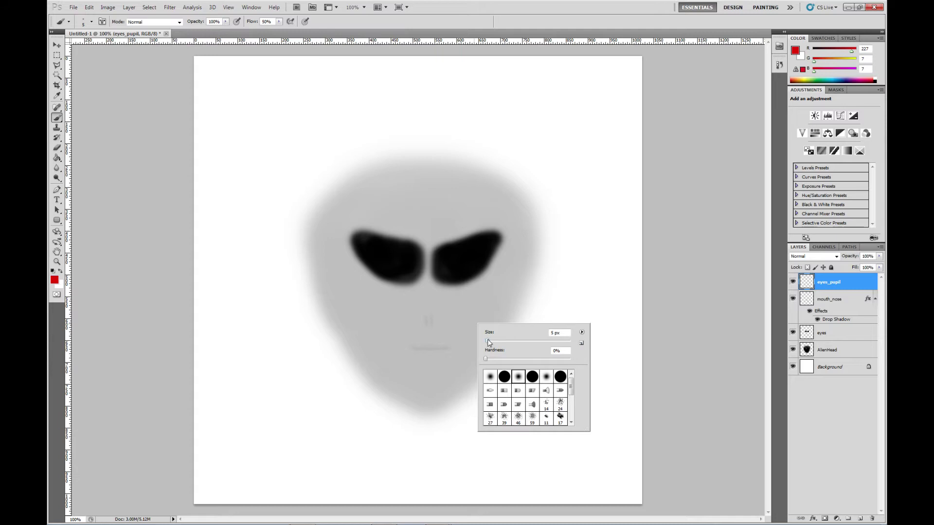
pyautogui.moveTo(493, 340); pyautogui.dragTo(504, 344)
# Step: Paint a red pupil dot in the left and right black eyes
pyautogui.click(398, 260)
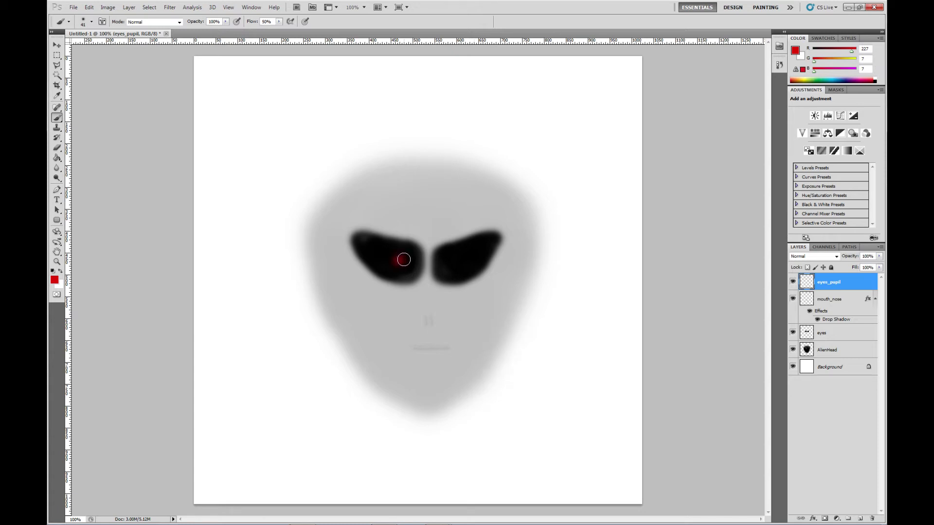
pyautogui.click(455, 261)
pyautogui.click(455, 262)
# Step: Lower the pupils layer's opacity and duplicate it as eyes_pupil2
pyautogui.click(879, 257)
pyautogui.moveTo(879, 268); pyautogui.dragTo(866, 270)
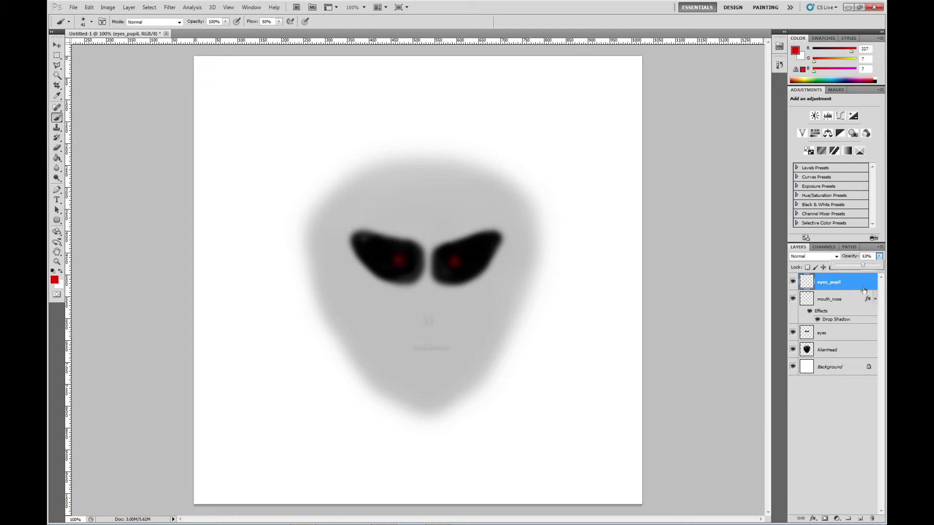
pyautogui.click(870, 515)
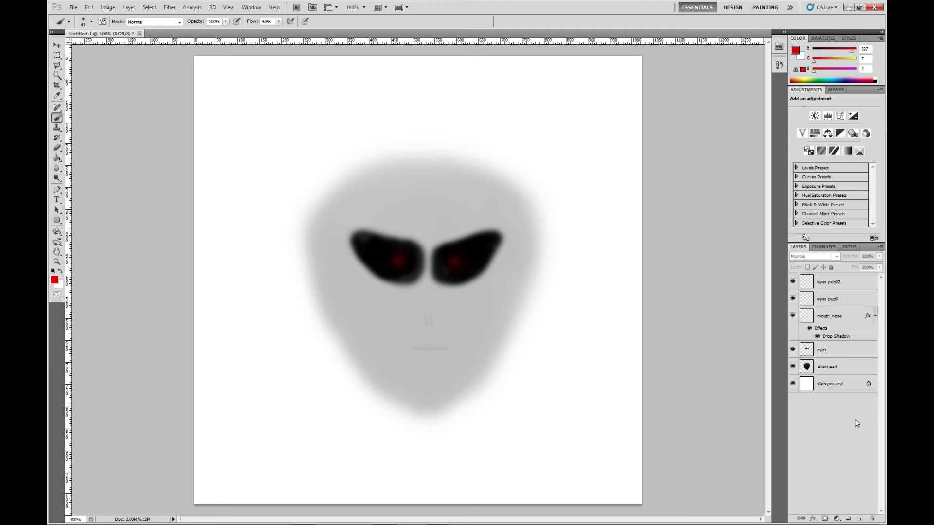
# Step: Add a new empty layer named shadow at the top of the stack
pyautogui.click(860, 518)
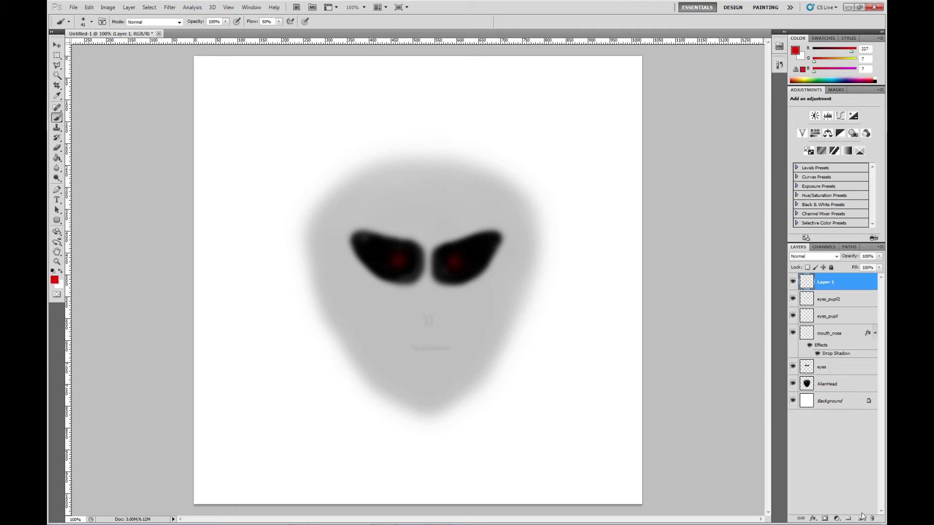
pyautogui.doubleClick(828, 283)
pyautogui.write('shadow')
pyautogui.press('Return')
# Step: Enlarge the soft brush to 95 px, undoing the red test stroke on the forehead
pyautogui.rightClick(471, 313)
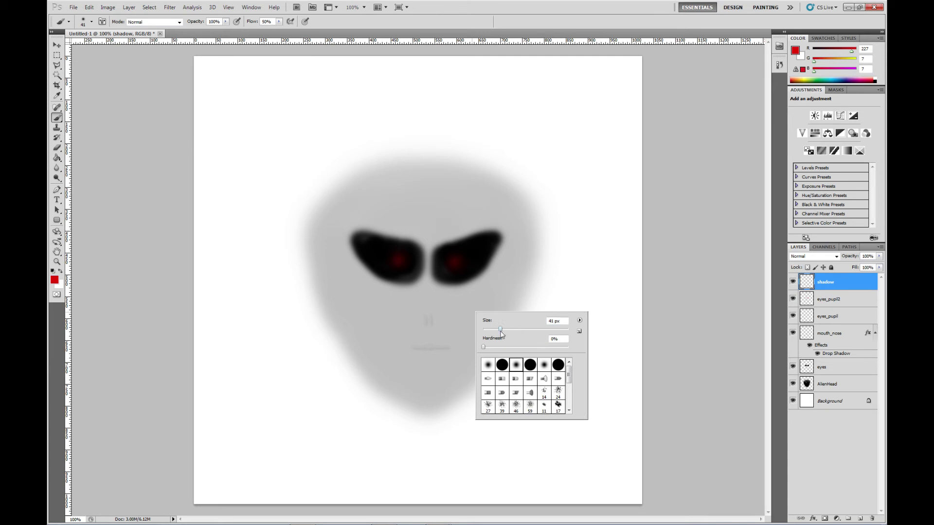
pyautogui.moveTo(499, 333); pyautogui.dragTo(524, 333)
pyautogui.moveTo(463, 177); pyautogui.dragTo(467, 196)
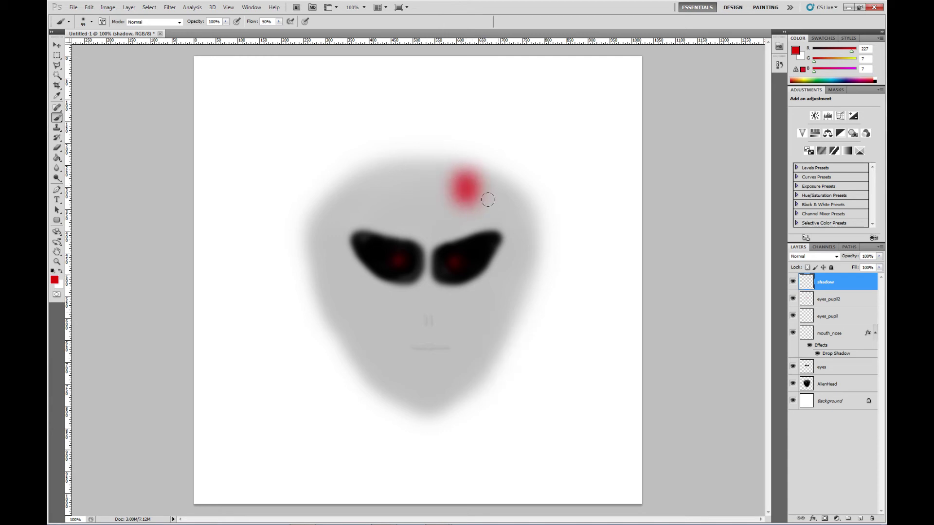
pyautogui.hotkey('ctrl', 'z')
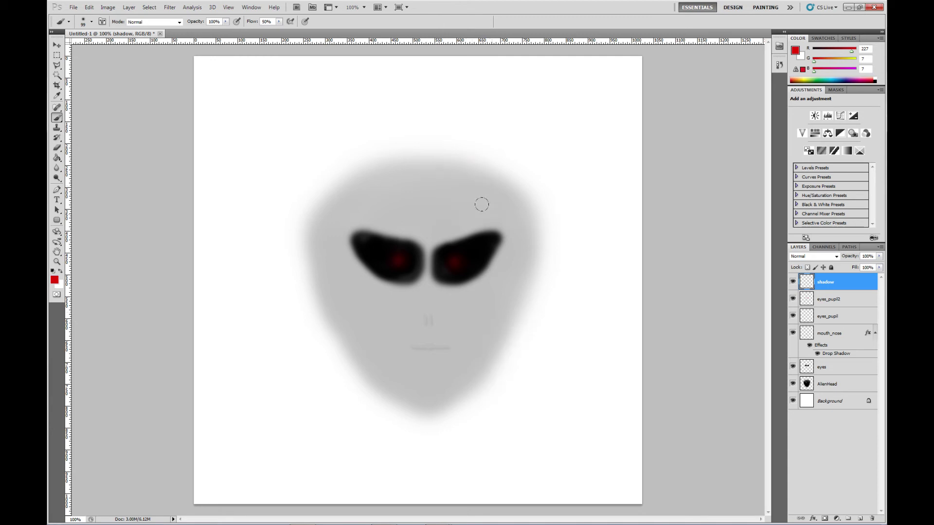
# Step: Paint soft black shading over the right half of the alien face
pyautogui.click(54, 269)
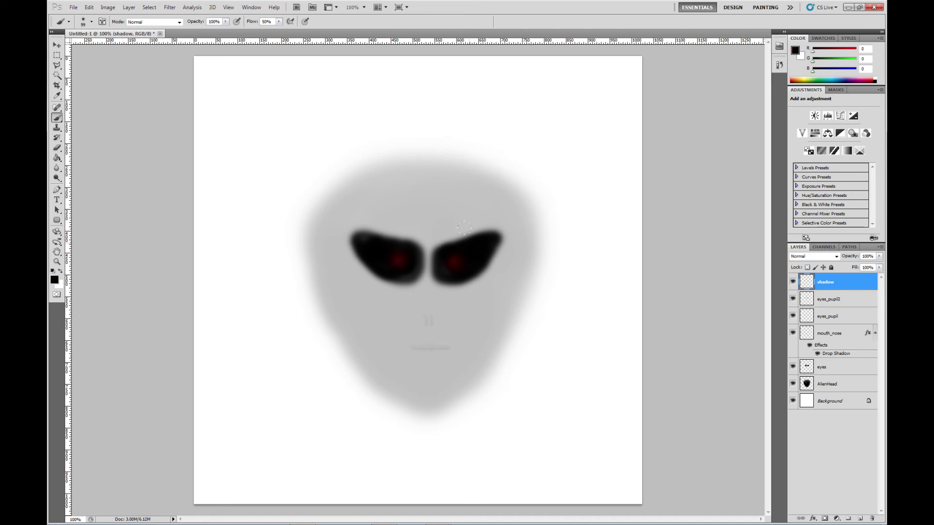
pyautogui.moveTo(453, 173)
pyautogui.mouseDown()
pyautogui.moveTo(461, 183)
pyautogui.moveTo(445, 211)
pyautogui.moveTo(427, 350)
pyautogui.moveTo(432, 403)
pyautogui.moveTo(488, 309)
pyautogui.moveTo(465, 171)
pyautogui.moveTo(437, 354)
pyautogui.moveTo(468, 298)
pyautogui.mouseUp()
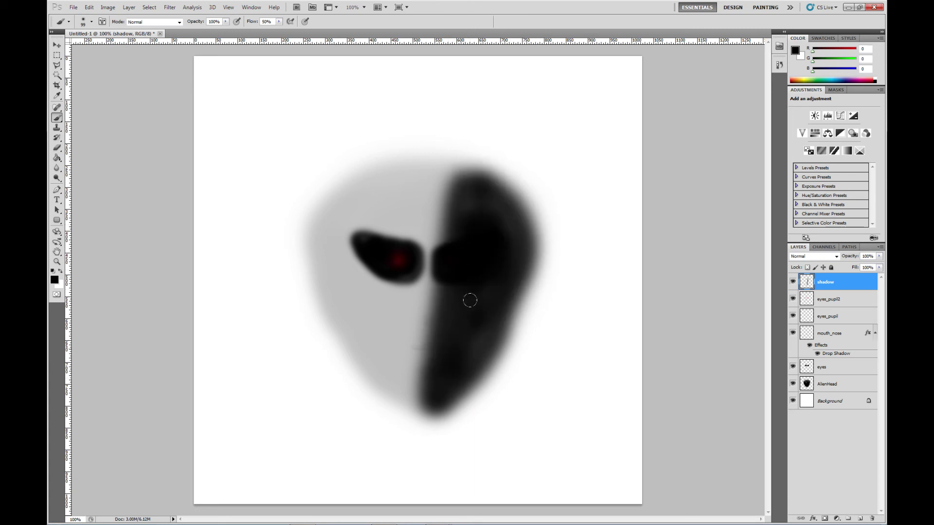
pyautogui.moveTo(463, 204); pyautogui.dragTo(459, 175)
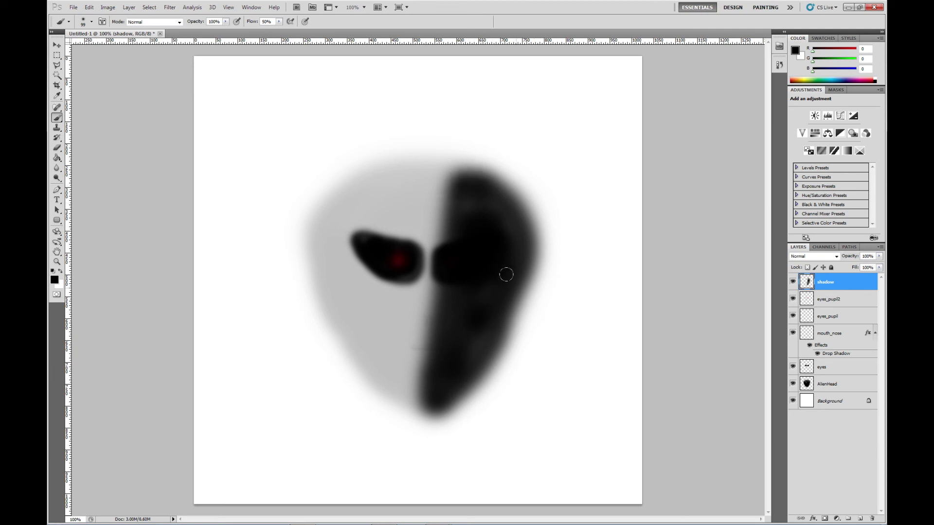
pyautogui.moveTo(501, 269)
pyautogui.mouseDown()
pyautogui.moveTo(489, 298)
pyautogui.moveTo(511, 314)
pyautogui.mouseUp()
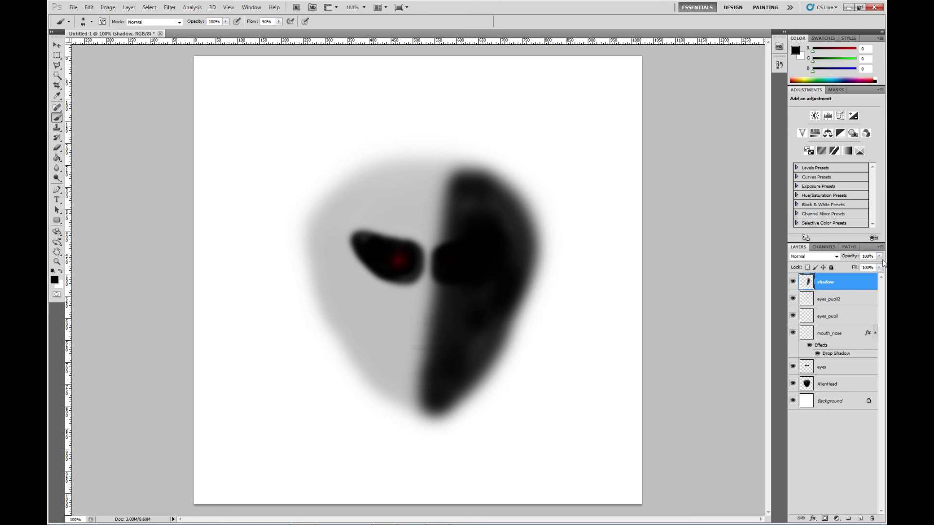
# Step: Set the shadow layer's opacity to 41%
pyautogui.moveTo(880, 257); pyautogui.dragTo(855, 269)
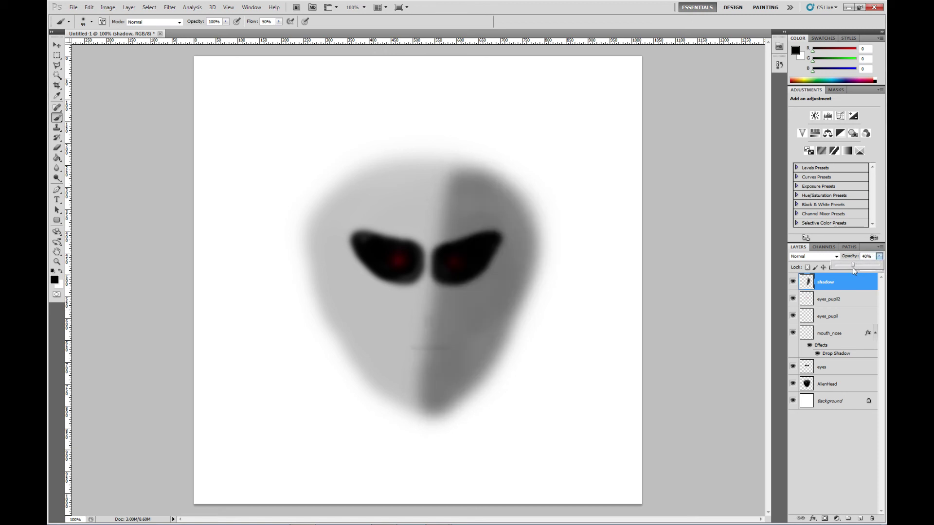
pyautogui.moveTo(852, 268); pyautogui.dragTo(852, 268)
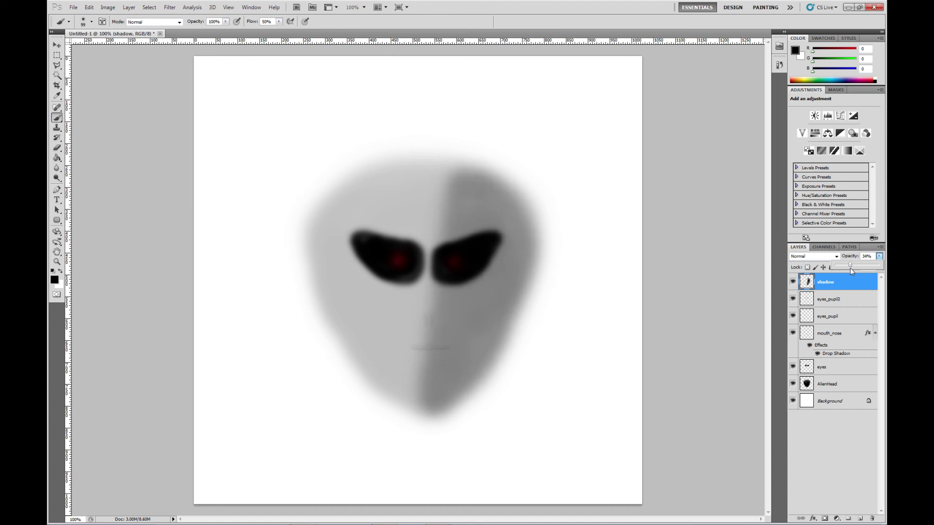
pyautogui.moveTo(848, 269); pyautogui.dragTo(853, 268)
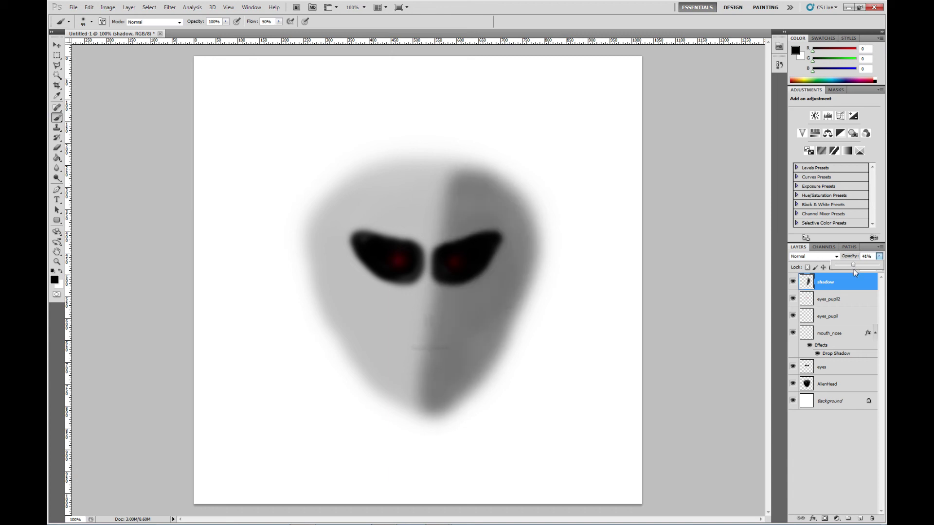